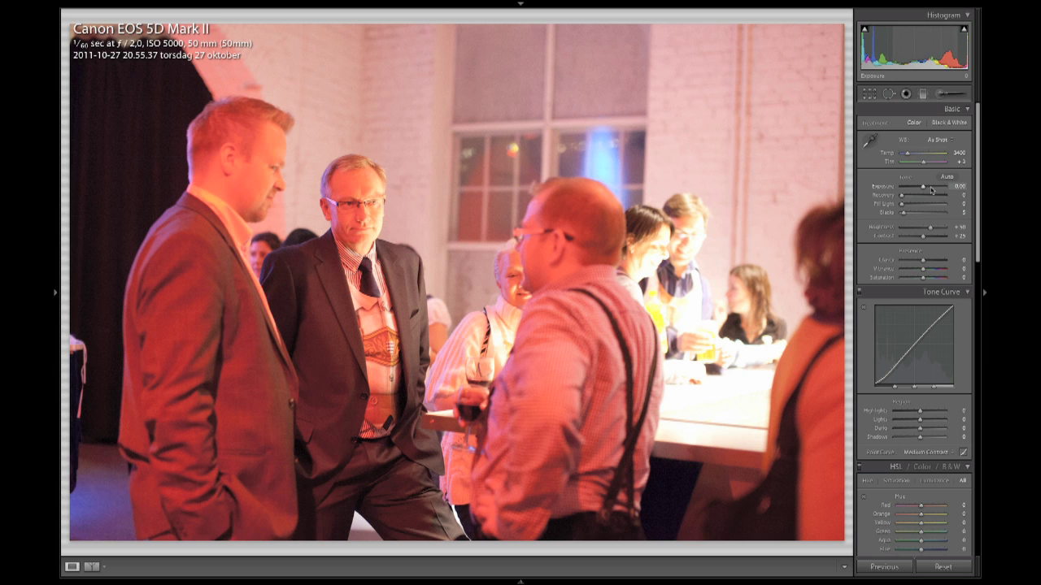
Try lowering the photo's exposure by well over one stop
{"action": "key", "text": "Down"}
{"action": "key", "text": "Down"}
{"action": "key", "text": "Down"}
{"action": "key", "text": "Down"}
{"action": "key", "text": "Down"}
{"action": "key", "text": "Down"}
{"action": "key", "text": "Down"}
{"action": "key", "text": "Down"}
{"action": "key", "text": "Down"}
{"action": "key", "text": "Down"}
{"action": "key", "text": "Down"}
{"action": "key", "text": "Down"}
{"action": "key", "text": "Down"}
{"action": "key", "text": "Down"}
{"action": "key", "text": "Down"}
{"action": "key", "text": "Down"}
{"action": "key", "text": "Down"}
{"action": "key", "text": "Down"}
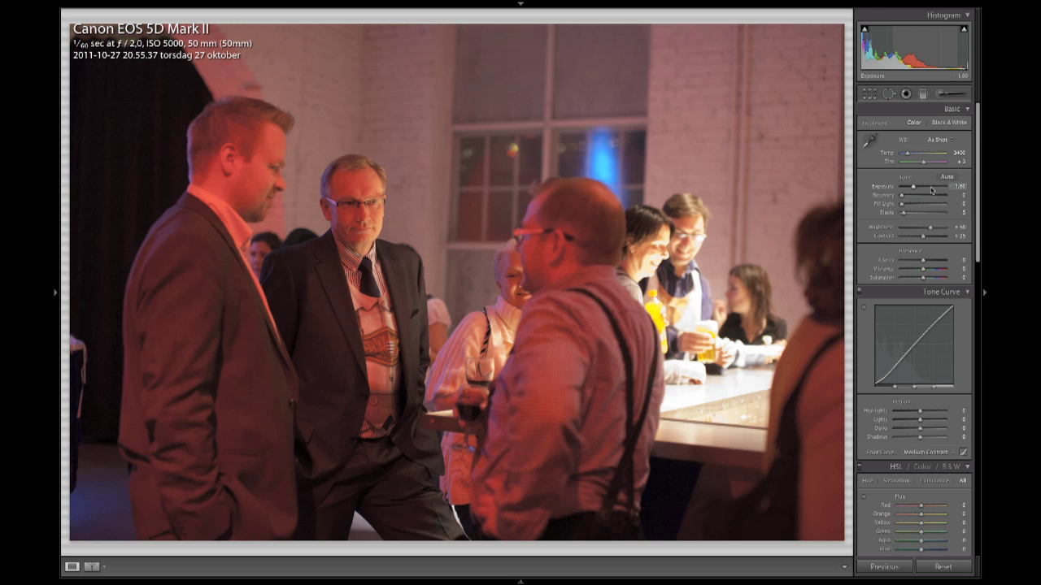
Try a brighter exposure of +0.75 and bring the exposure back to 0.00
{"action": "key", "text": "Up"}
{"action": "key", "text": "Up"}
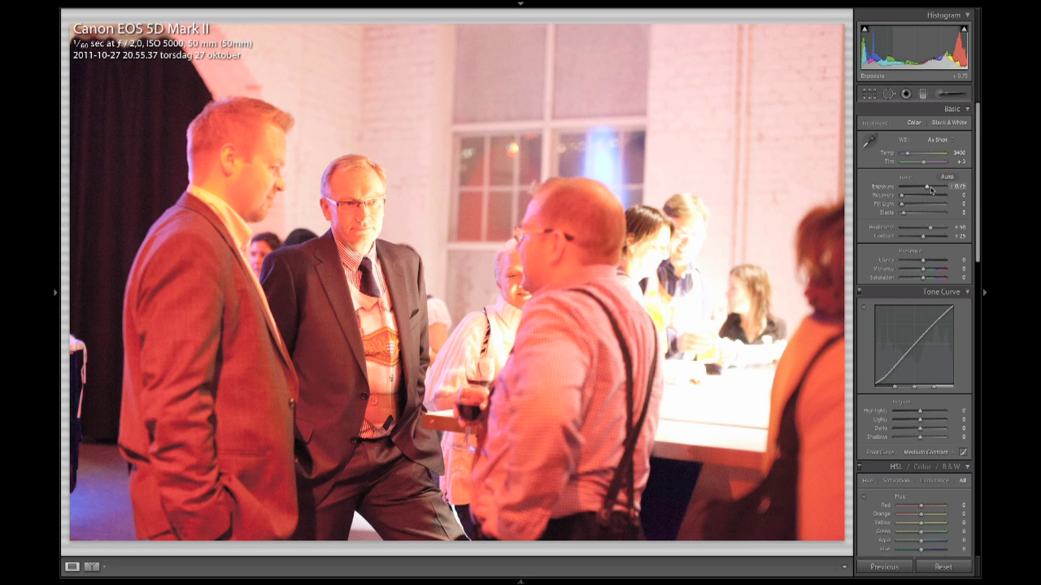
{"action": "key", "text": "Down"}
{"action": "key", "text": "Down"}
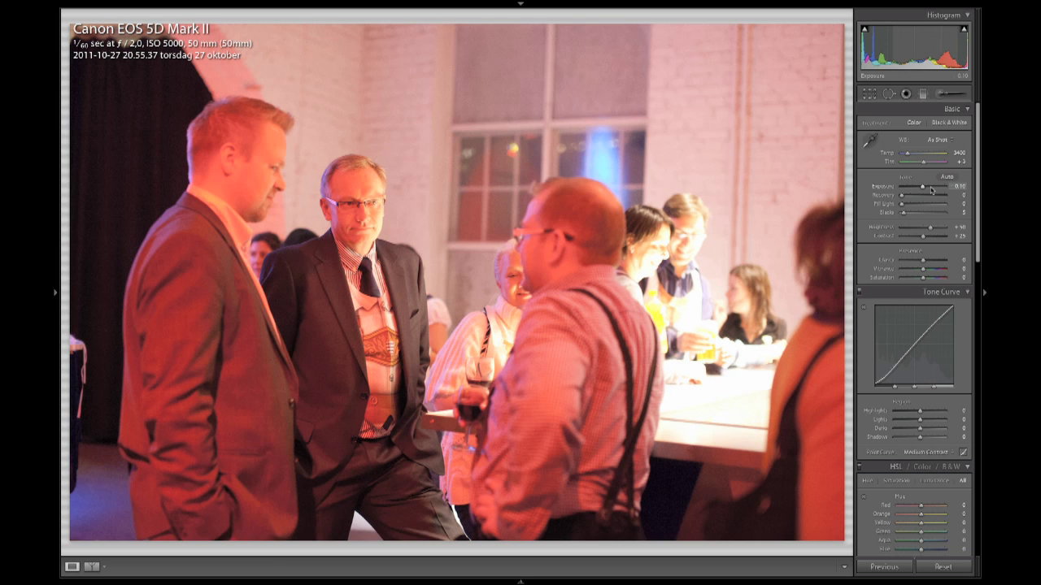
{"action": "key", "text": "Down"}
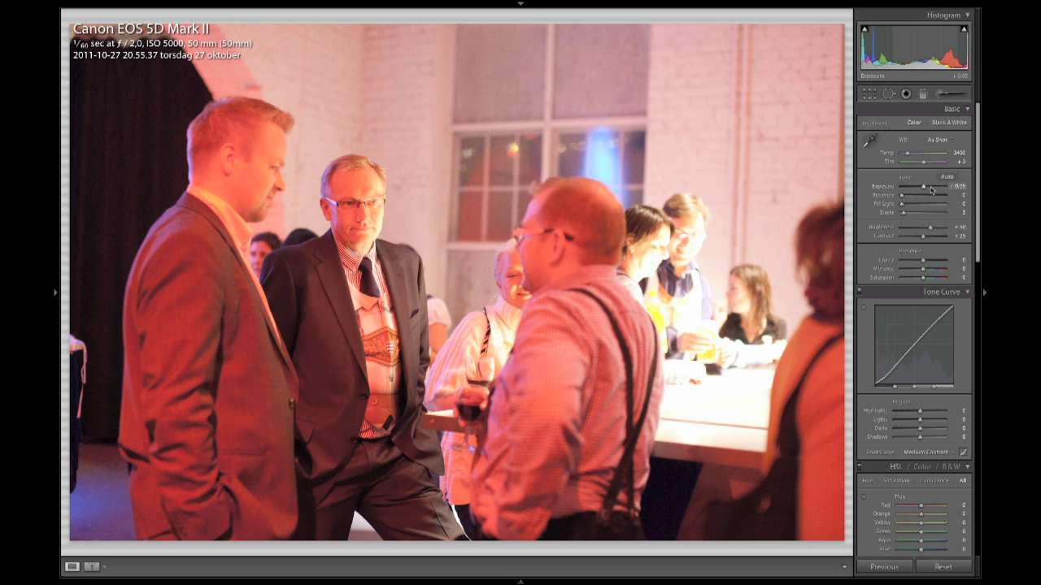
{"action": "key", "text": "Down"}
{"action": "key", "text": "Up"}
{"action": "key", "text": "Down"}
Try a steeper tone curve with raised highlights and lights at -72, and reset the photo's adjustments
{"action": "key", "text": "ctrl+alt+v"}
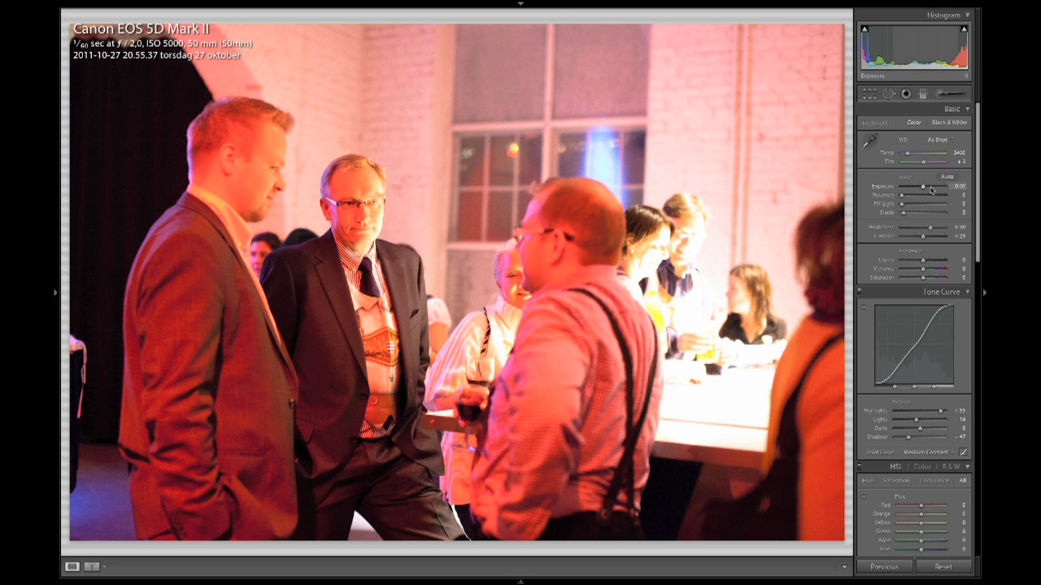
{"action": "key", "text": "ctrl+alt+v"}
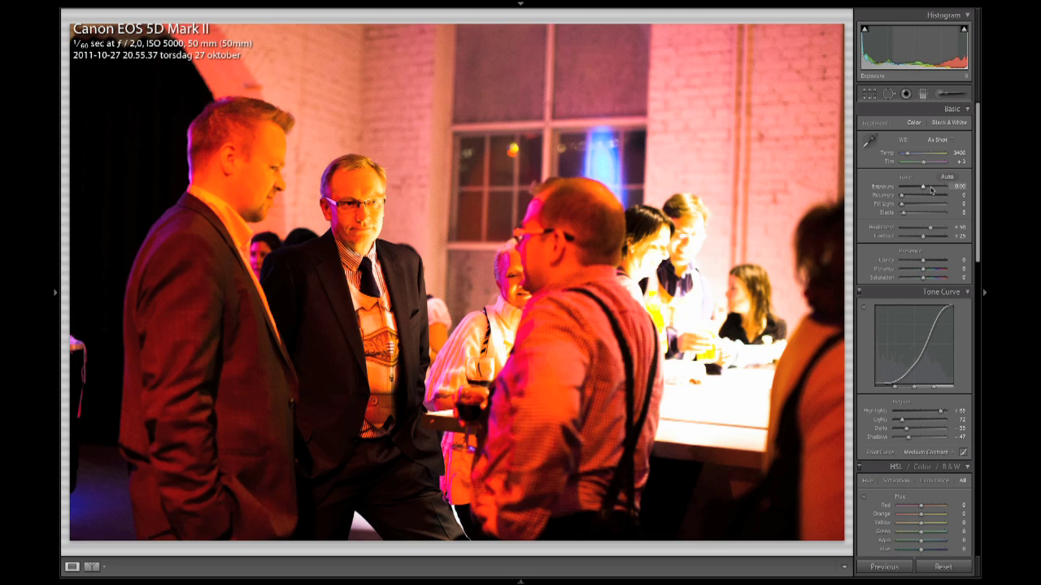
{"action": "key", "text": "Up"}
{"action": "key", "text": "Up"}
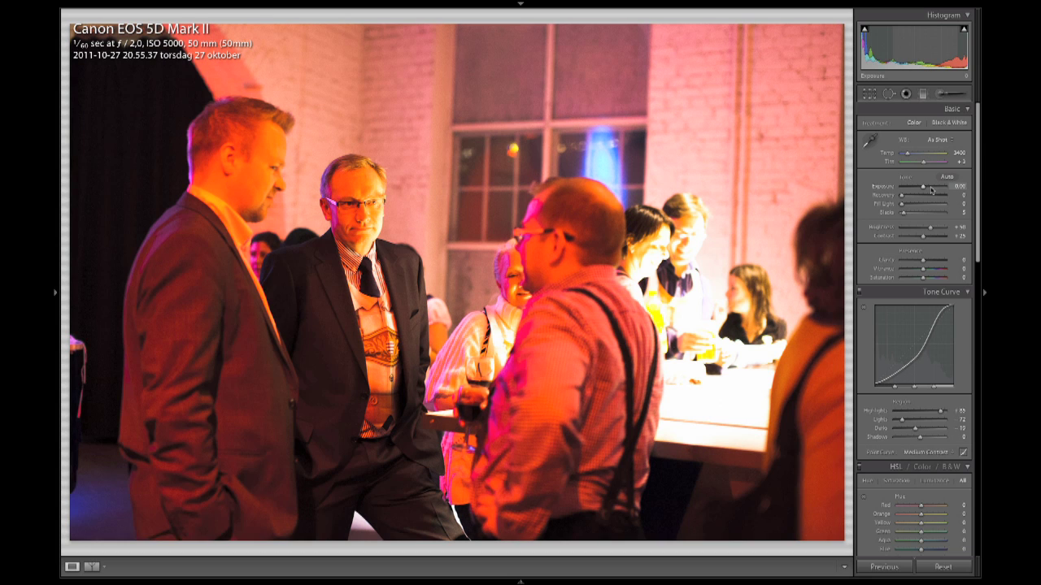
{"action": "key", "text": "ctrl+shift+r"}
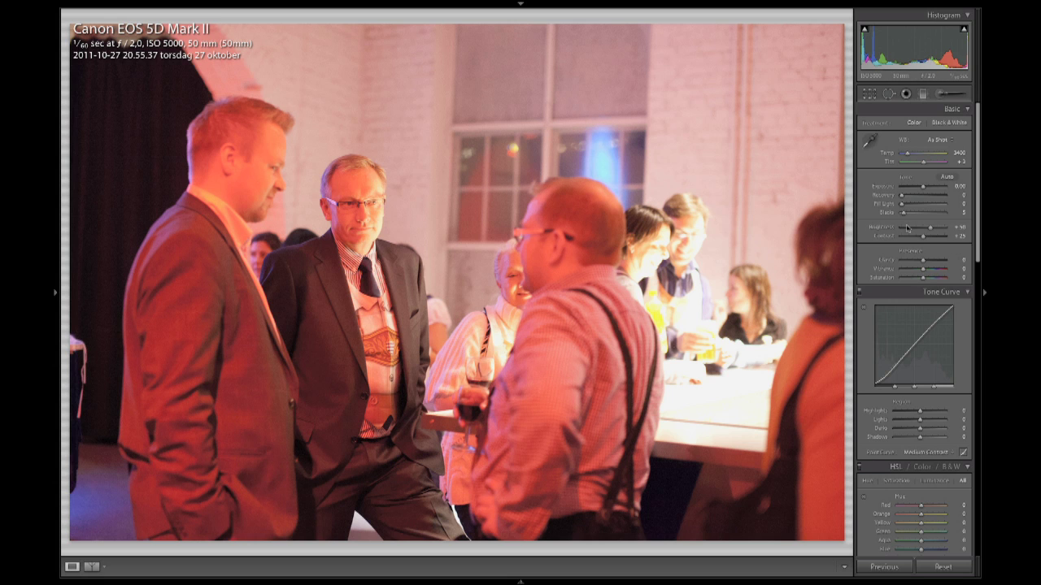
Set the blacks to 0 and slightly reduce the saturation and luminance of the reds and oranges
{"action": "left_click_drag", "start_coordinate": [903, 214], "coordinate": [831, 212]}
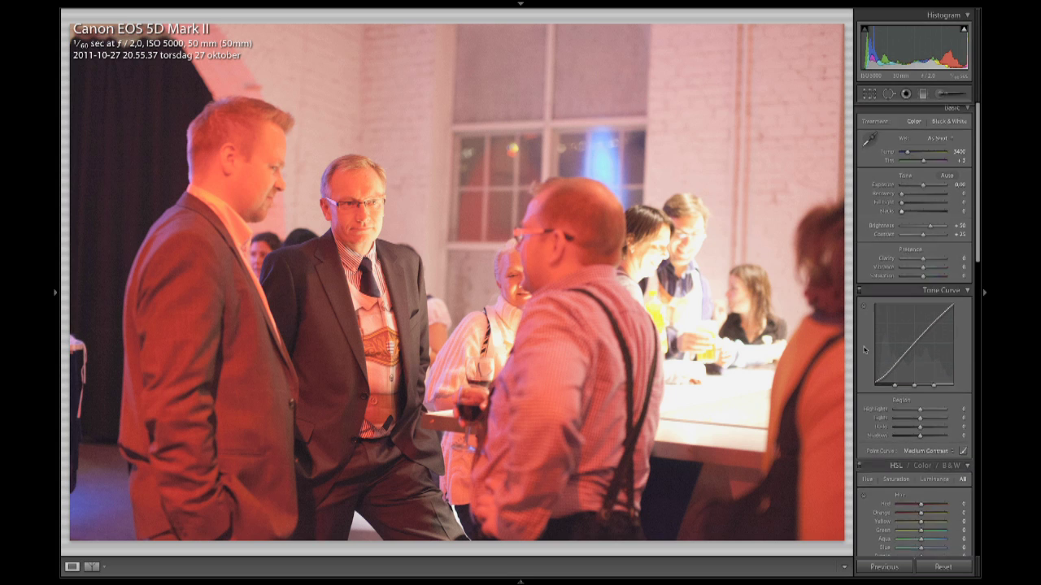
{"action": "scroll", "coordinate": [864, 350], "scroll_direction": "down", "scroll_amount": 5}
{"action": "scroll", "coordinate": [864, 350], "scroll_direction": "down", "scroll_amount": 1}
{"action": "scroll", "coordinate": [864, 350], "scroll_direction": "up", "scroll_amount": 2}
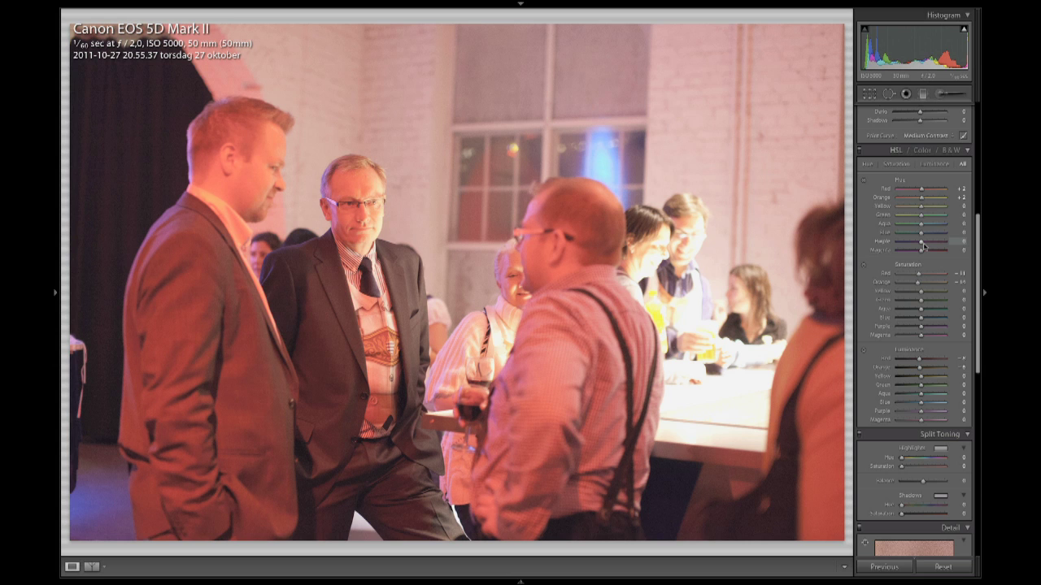
Shift the HSL hue of the reds to +22 and of the oranges to +14
{"action": "key", "text": "super+z"}
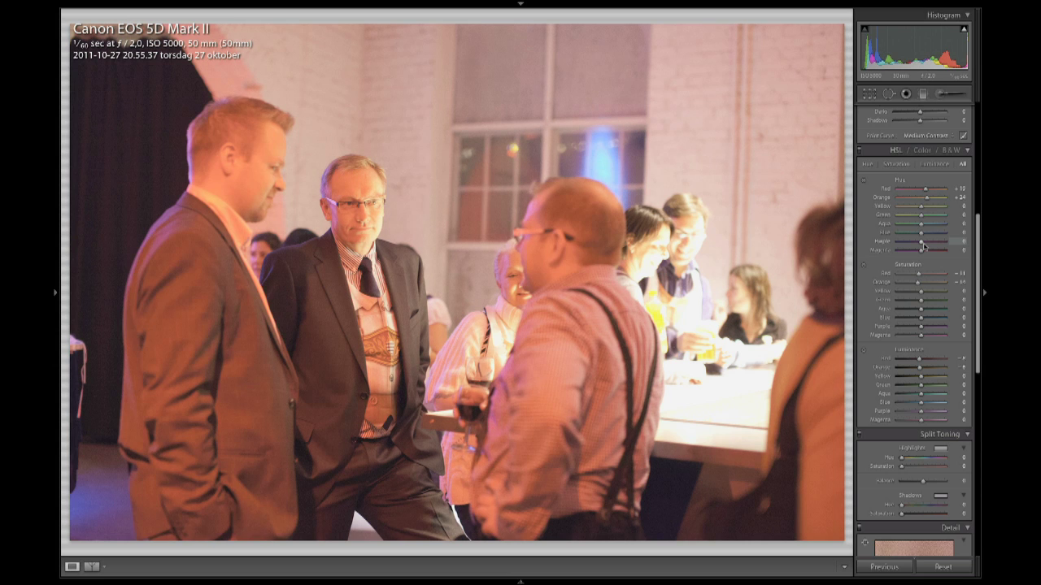
{"action": "key", "text": "super+z"}
Cool the white balance to a temperature of 2300 and set the tint to -16
{"action": "scroll", "coordinate": [923, 246], "scroll_direction": "up", "scroll_amount": 6}
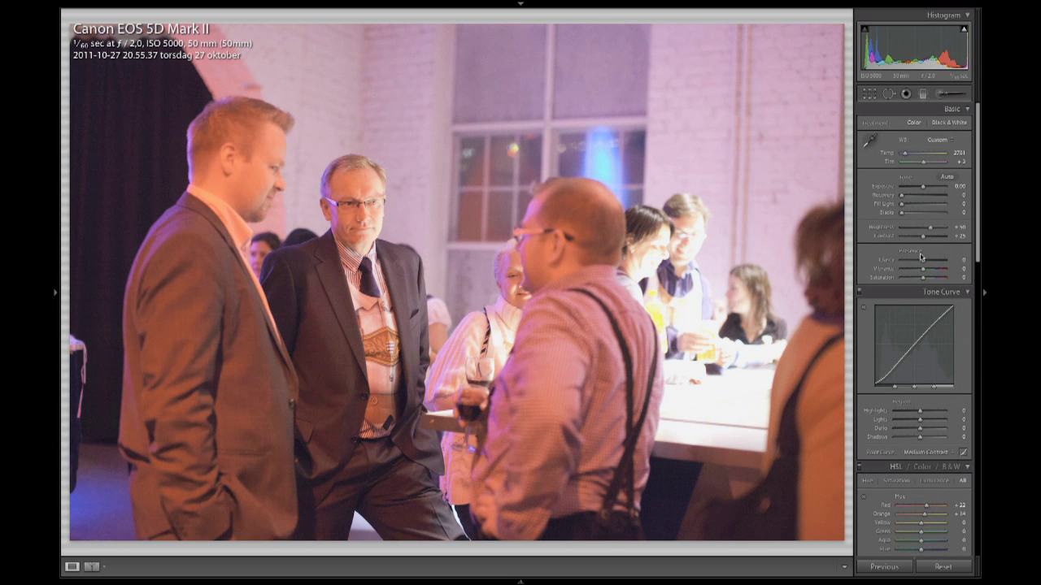
{"action": "key", "text": "minus"}
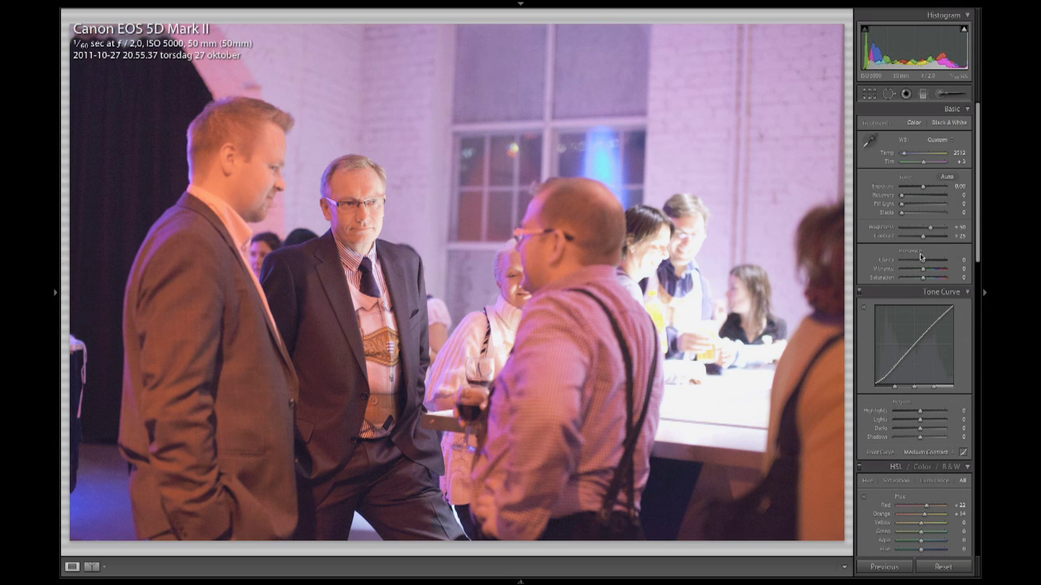
{"action": "key", "text": "Down"}
{"action": "key", "text": "minus"}
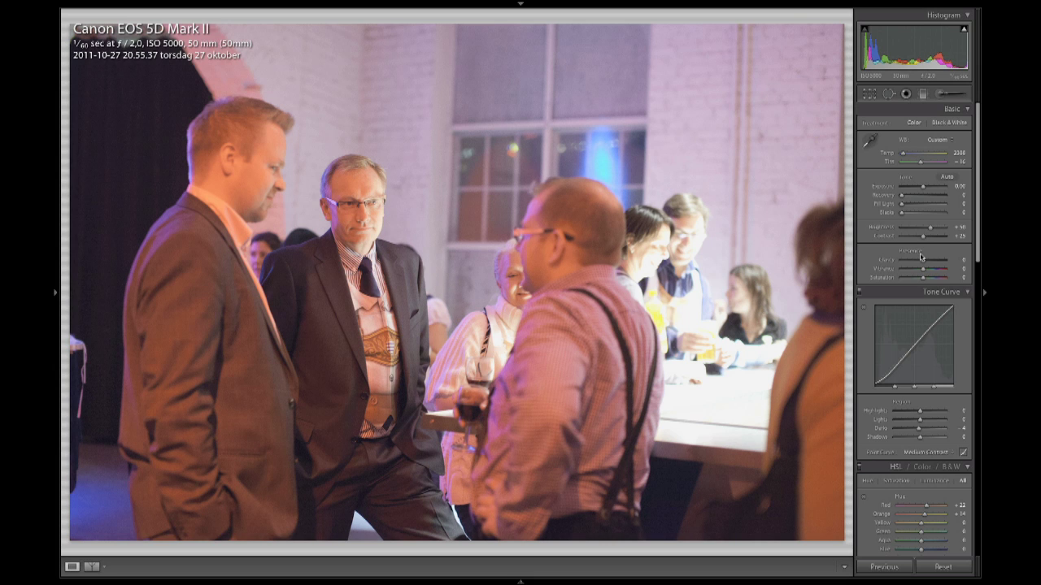
Set exposure to -0.25, recovery and fill light to 14 and vibrance to +14, slightly lowering saturation and the tone curve's highlights and darks
{"action": "key", "text": "minus"}
{"action": "key", "text": "minus"}
{"action": "key", "text": "plus"}
{"action": "key", "text": "plus"}
{"action": "key", "text": "minus"}
{"action": "key", "text": "minus"}
{"action": "key", "text": "plus"}
{"action": "key", "text": "plus"}
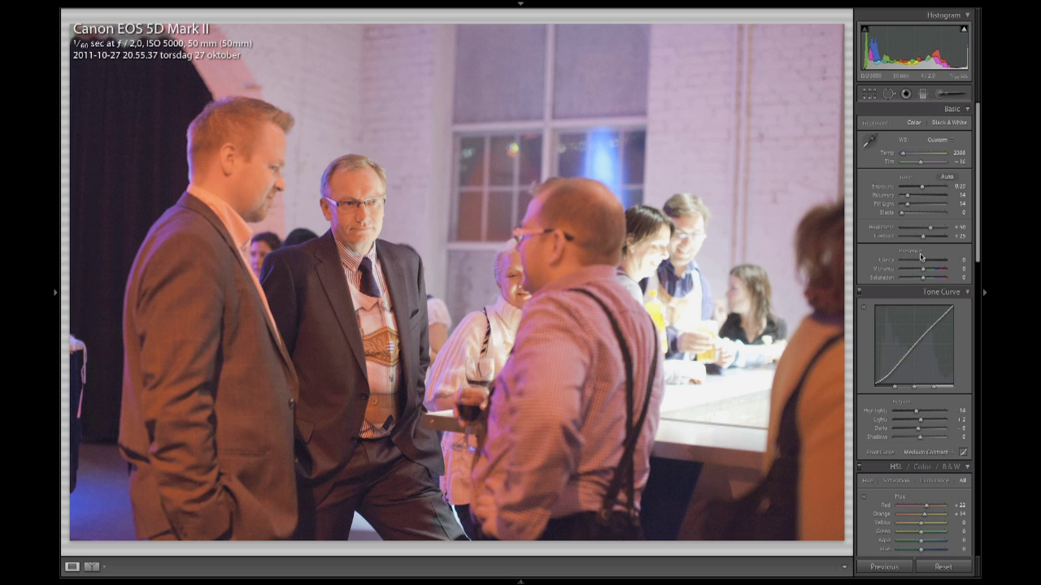
{"action": "key", "text": "minus"}
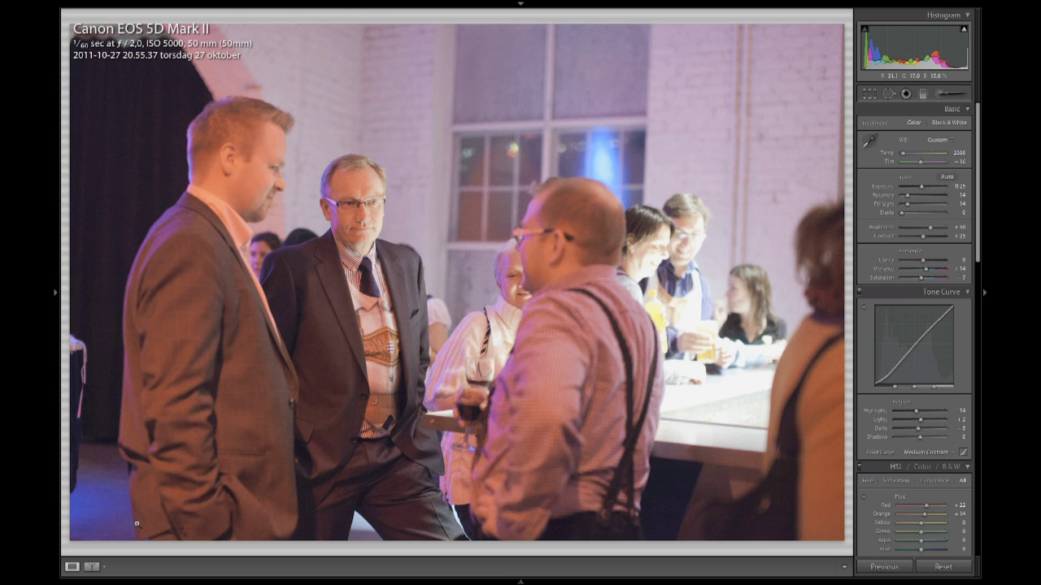
Compare the photo before and after in a split view, examining the face of the man with glasses up close
{"action": "left_click", "coordinate": [93, 567]}
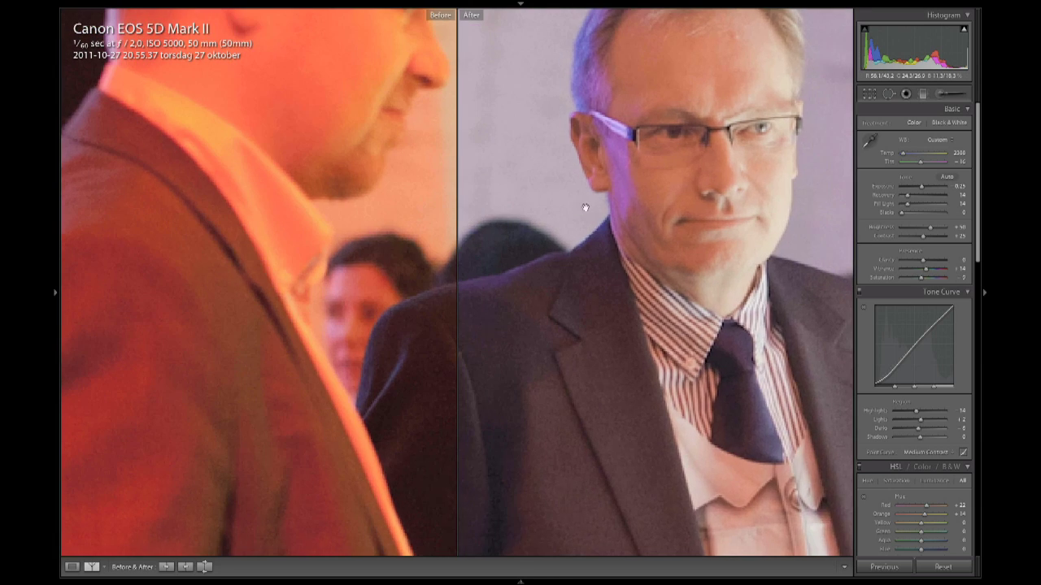
{"action": "left_click", "coordinate": [590, 209]}
{"action": "left_click", "coordinate": [575, 211]}
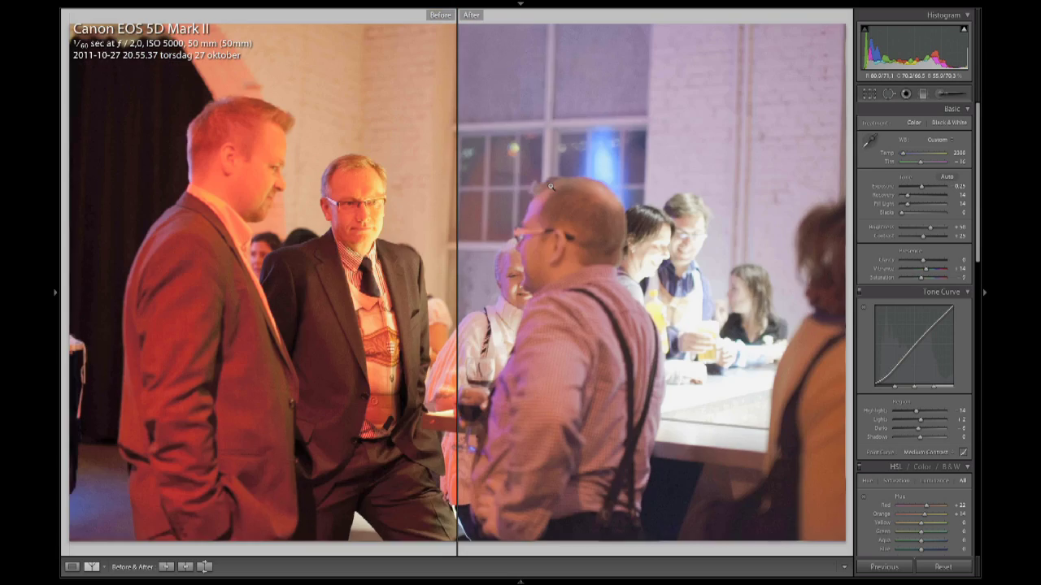
{"action": "left_click", "coordinate": [368, 216]}
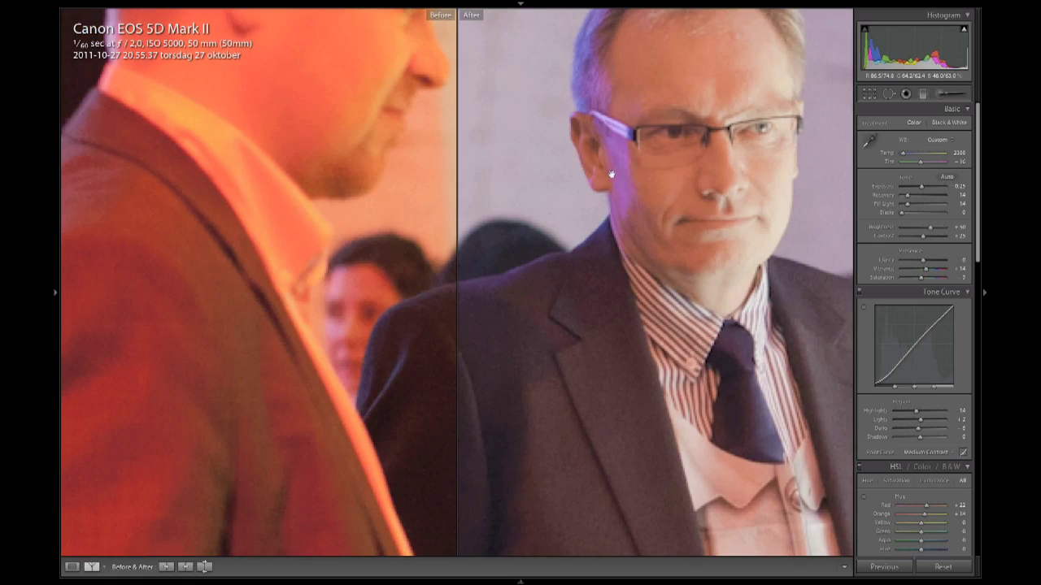
{"action": "left_click_drag", "start_coordinate": [612, 174], "coordinate": [522, 237]}
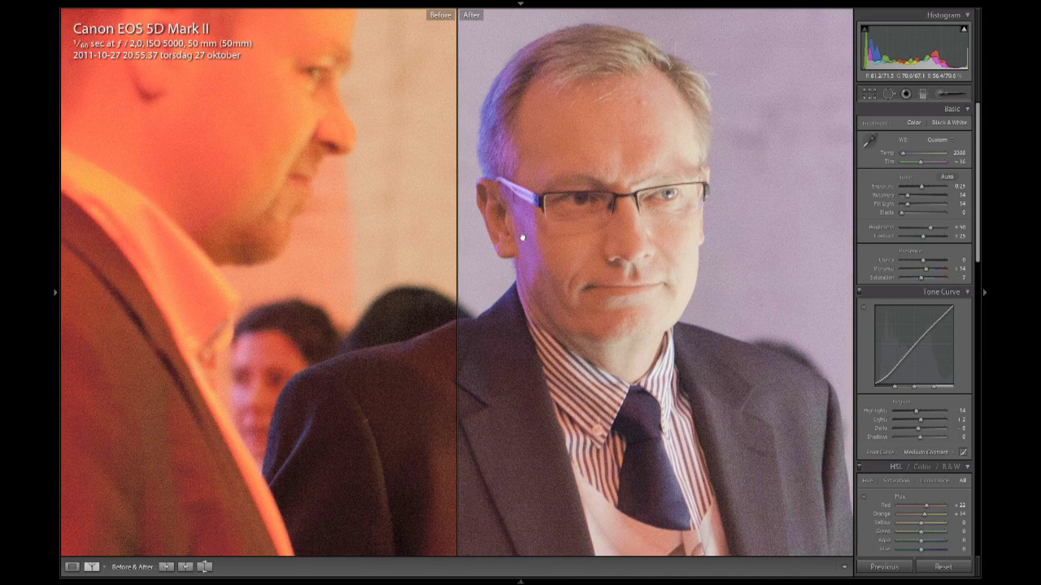
{"action": "left_click_drag", "start_coordinate": [521, 238], "coordinate": [579, 293]}
{"action": "left_click", "coordinate": [579, 293]}
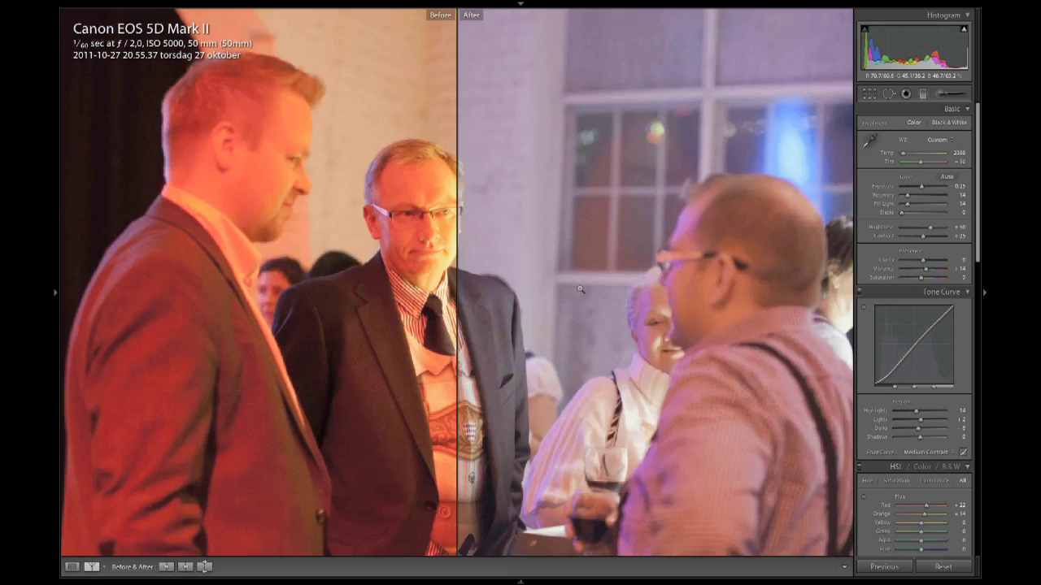